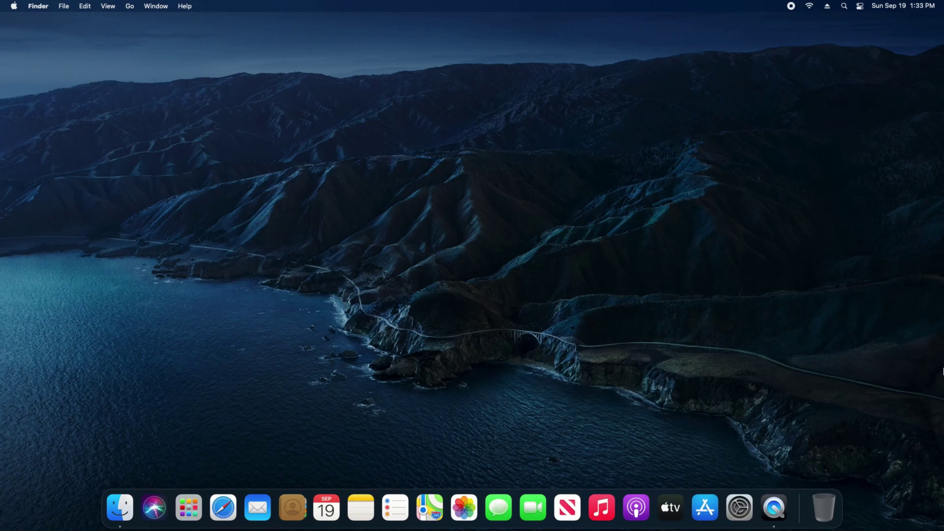
# - Open Users & Groups from the Apple menu and unlock it with the admin password
pyautogui.click(13, 7)
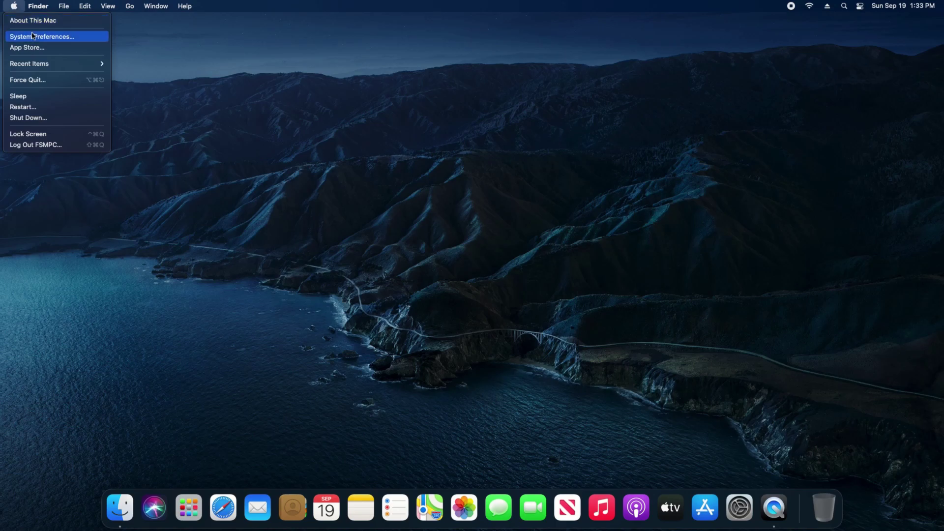
pyautogui.click(57, 38)
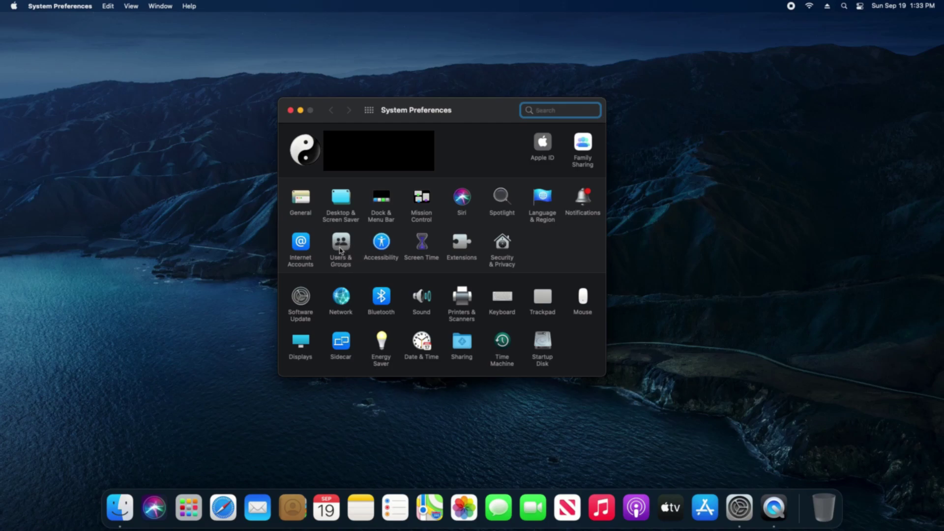
pyautogui.click(339, 243)
pyautogui.click(299, 330)
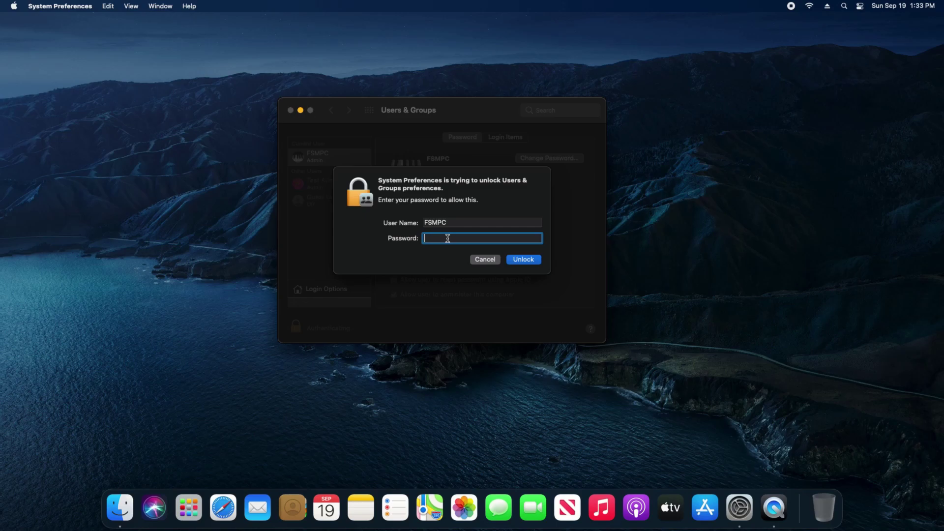
pyautogui.press('Return')
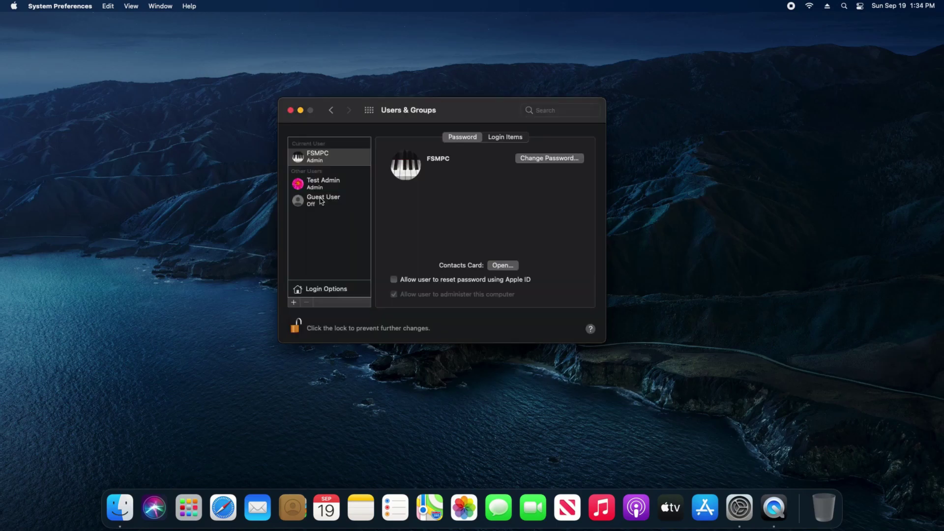
# - Check 'Allow guests to log in to this computer' for Guest User, then relock the settings
pyautogui.click(322, 200)
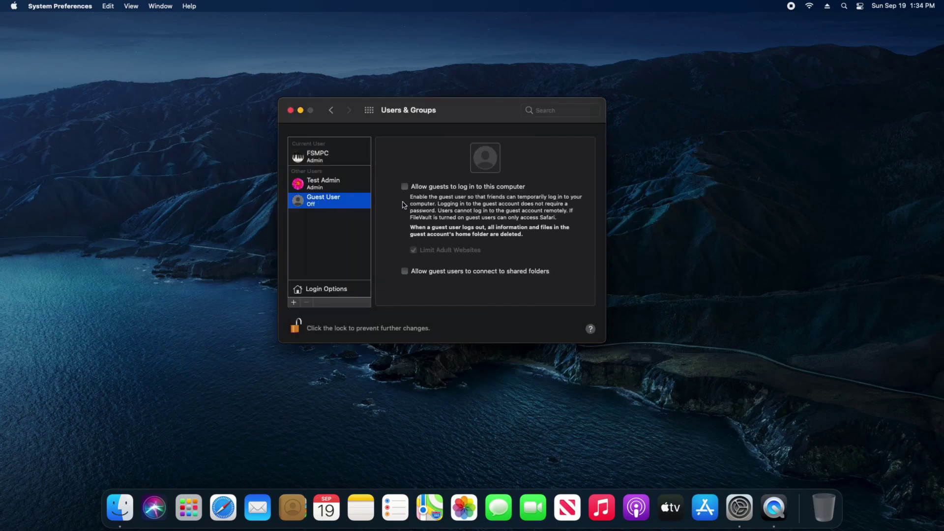
pyautogui.click(405, 186)
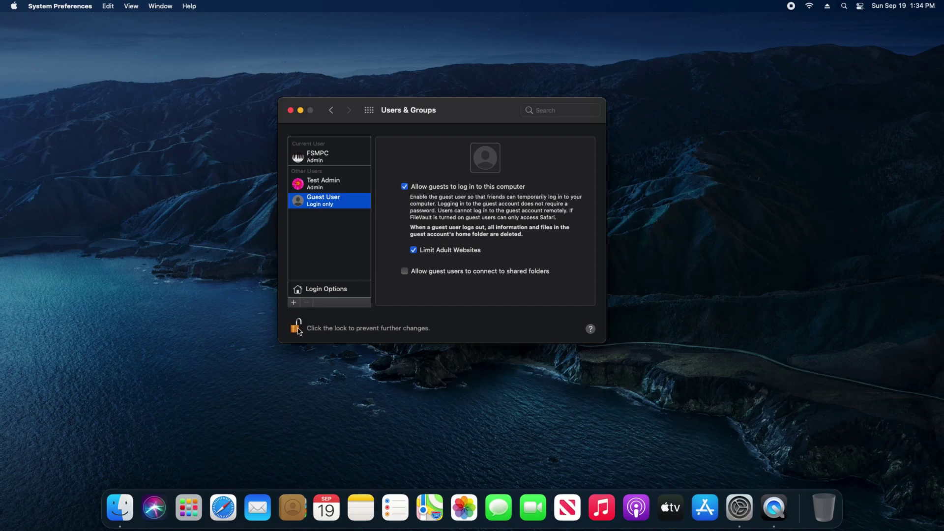
pyautogui.click(297, 328)
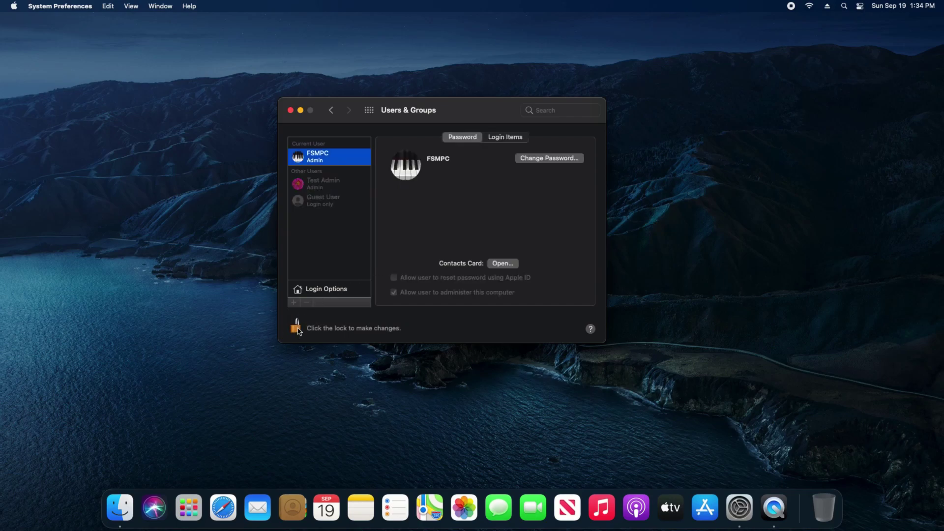
pyautogui.click(289, 110)
pyautogui.click(12, 6)
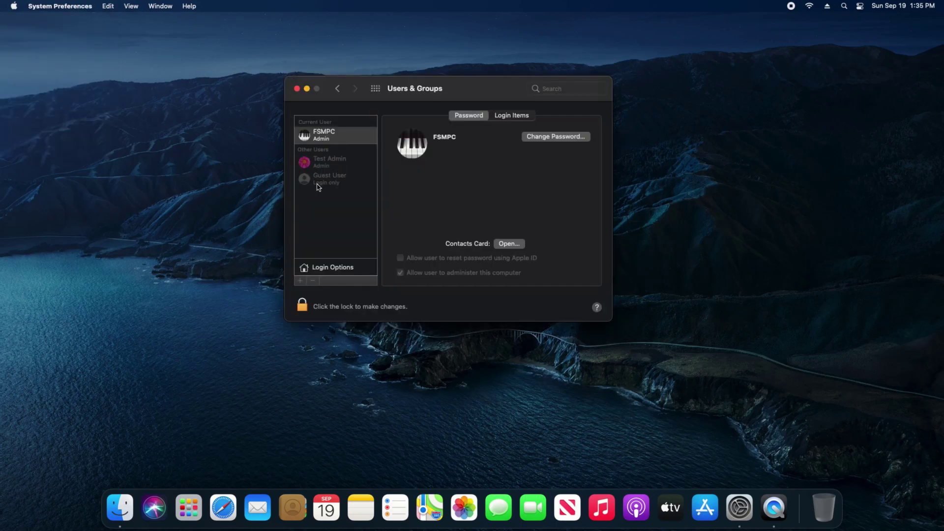
# - Unlock the settings and uncheck 'Allow guests to log in' for Guest User
pyautogui.click(302, 307)
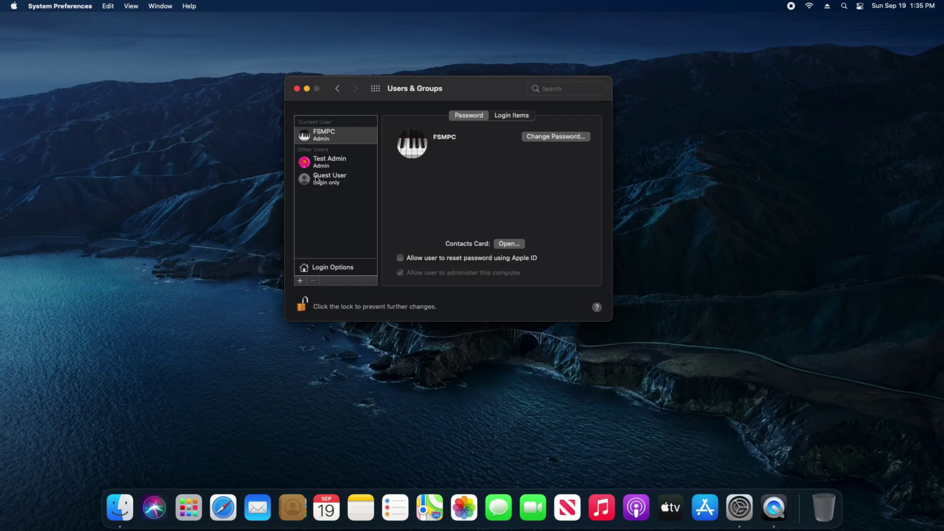
pyautogui.click(318, 181)
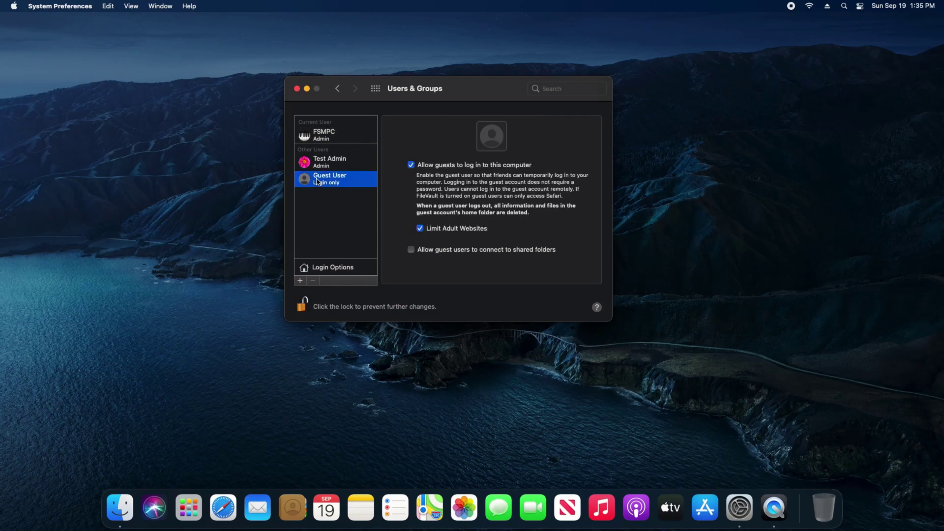
pyautogui.click(410, 166)
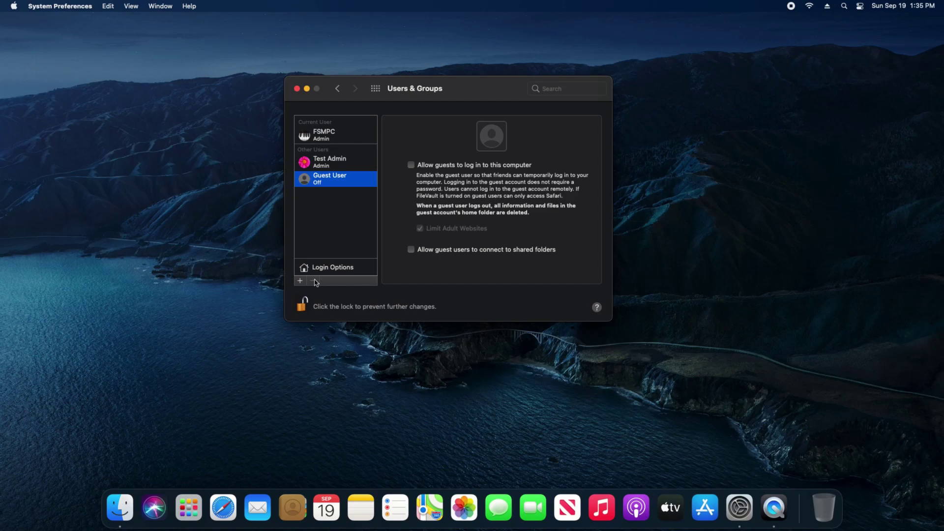
# - Relock the settings, close System Preferences, and open the Apple menu to restart
pyautogui.click(303, 307)
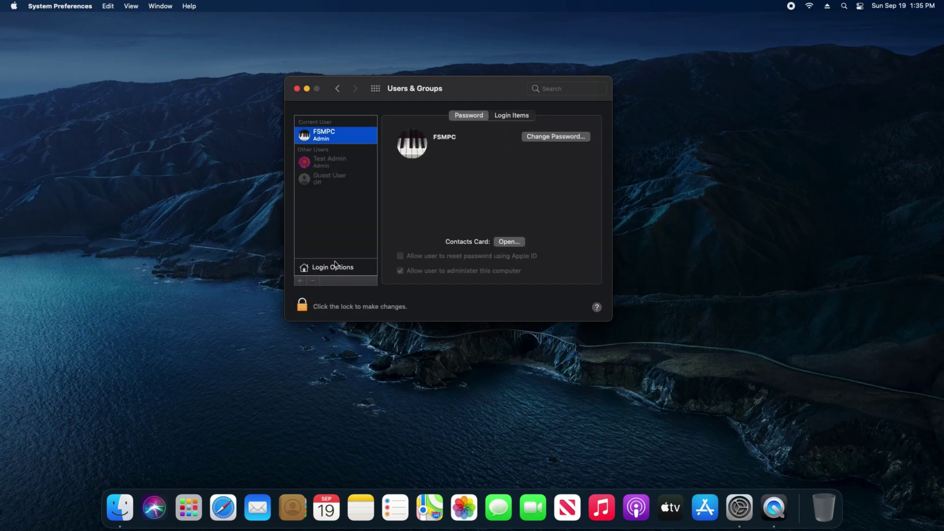
pyautogui.click(297, 89)
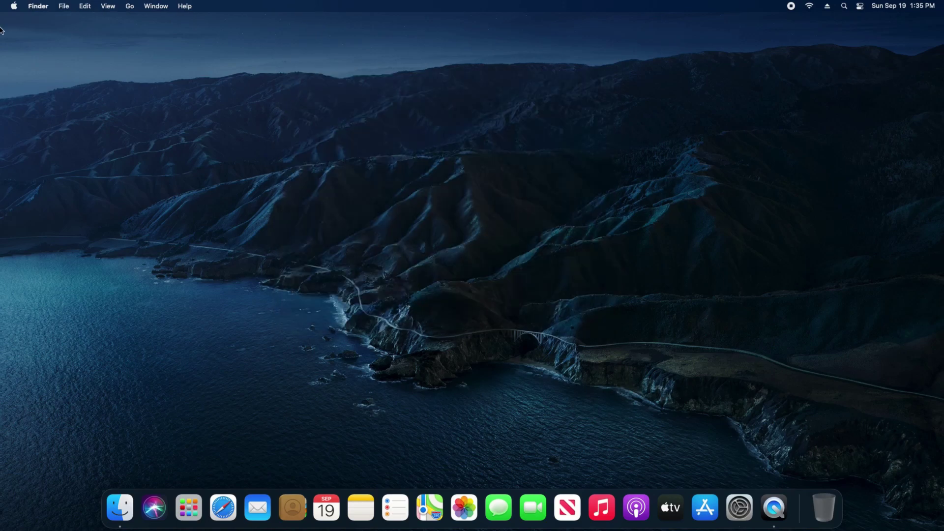
pyautogui.click(13, 6)
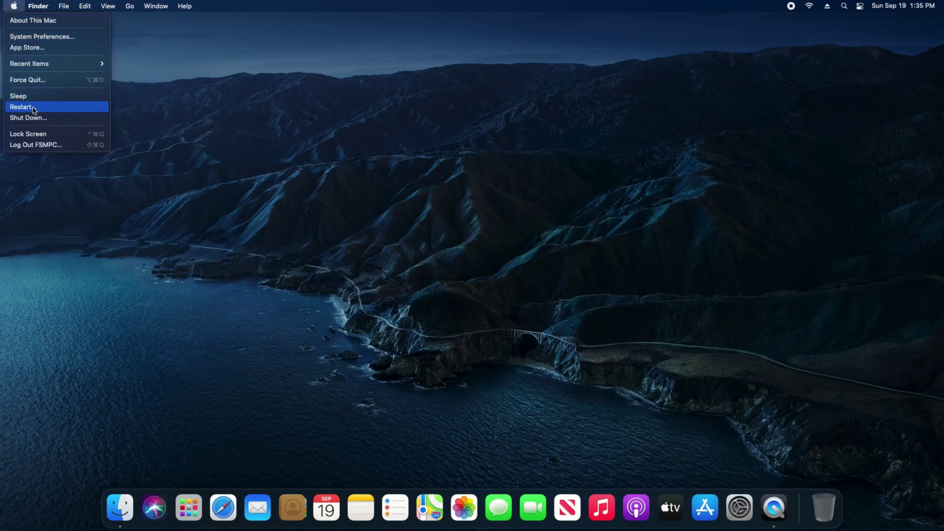
pyautogui.click(33, 110)
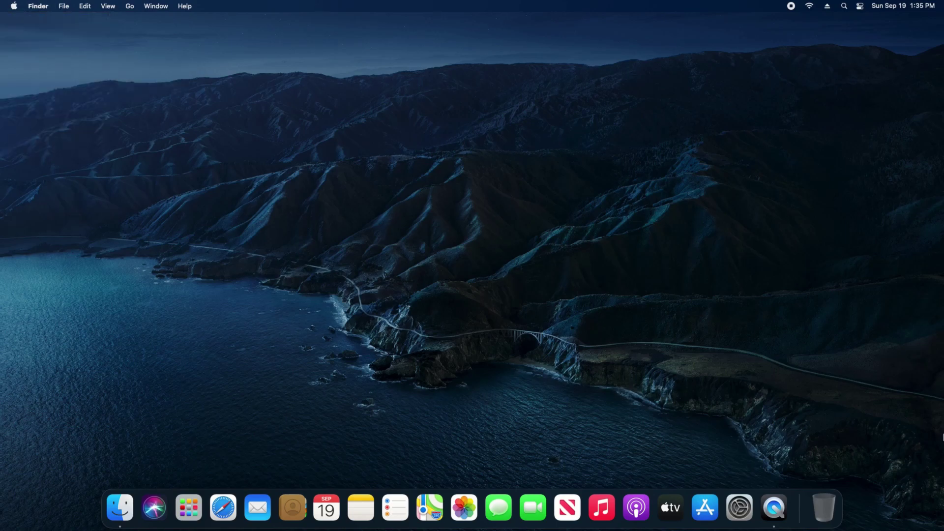